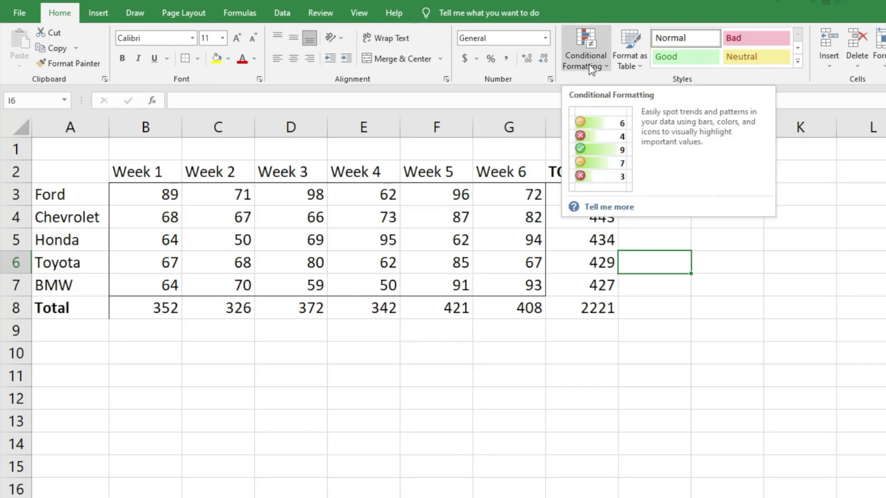
Step: Select the Week 2 sales figures C3:C7 and start a new conditional formatting rule
{"action": "left_click", "coordinate": [206, 206]}
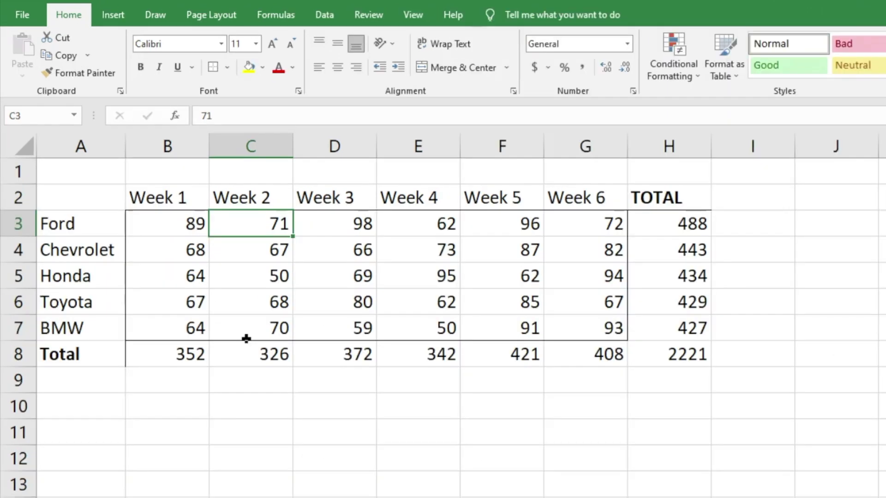
{"action": "left_click_drag", "start_coordinate": [263, 231], "coordinate": [257, 322]}
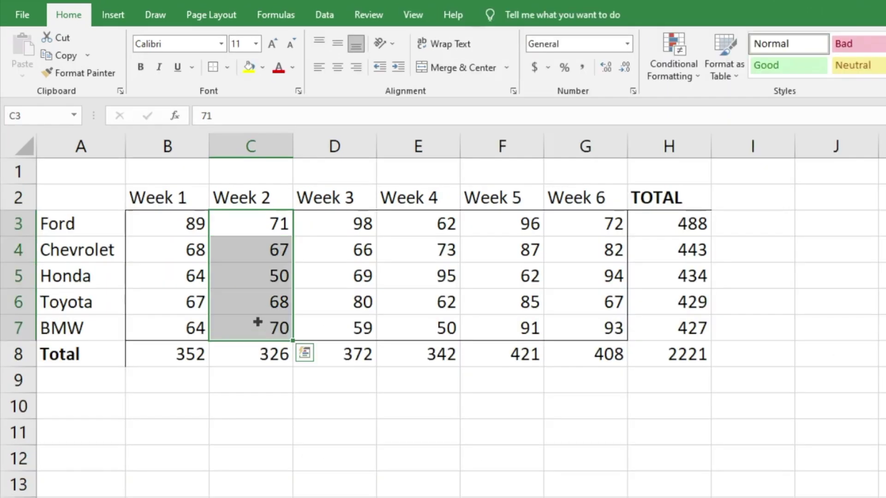
{"action": "mouse_move", "coordinate": [233, 283]}
{"action": "left_click", "coordinate": [680, 70]}
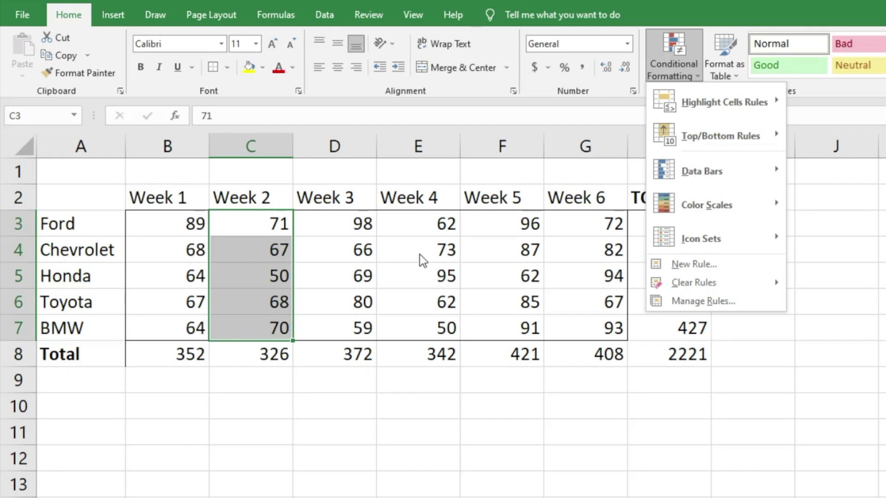
{"action": "mouse_move", "coordinate": [748, 116]}
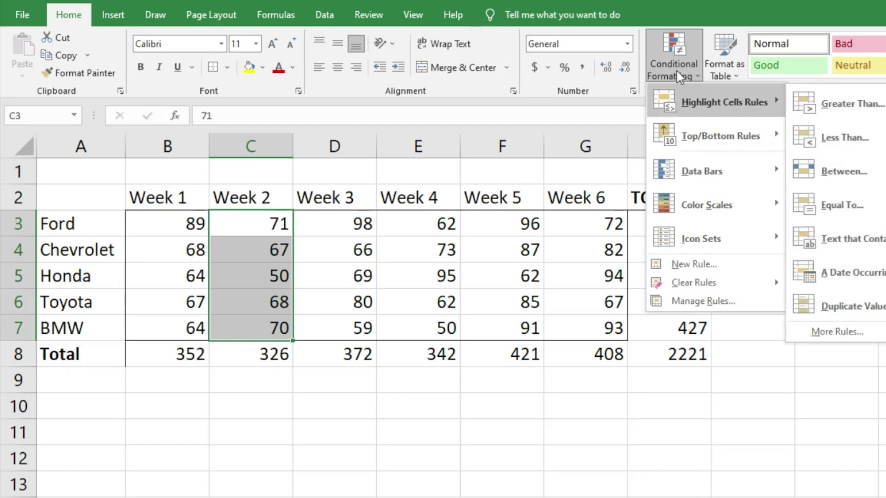
{"action": "left_click", "coordinate": [701, 266]}
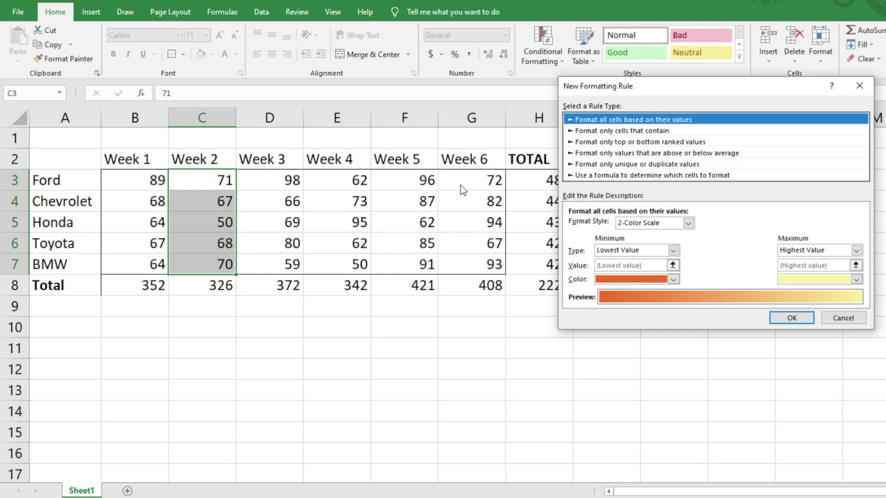
Step: Make the rule formula-based with the condition =(C3>B3)
{"action": "left_click", "coordinate": [616, 175]}
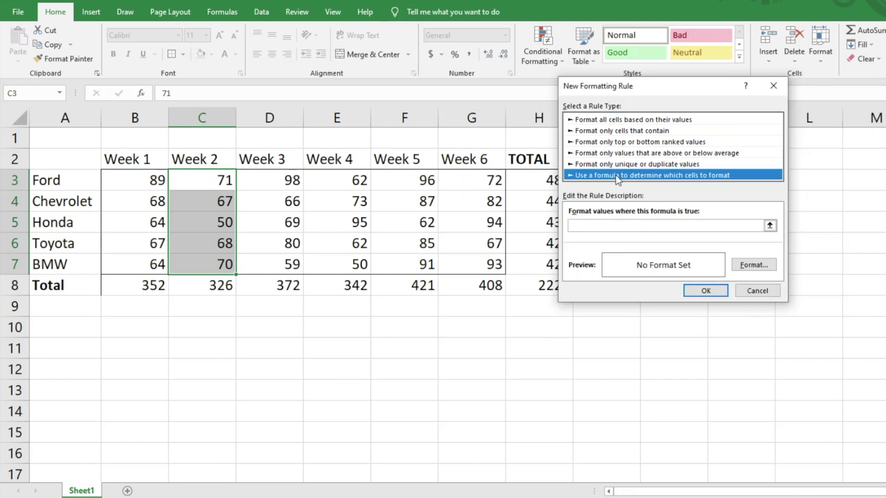
{"action": "left_click", "coordinate": [610, 225]}
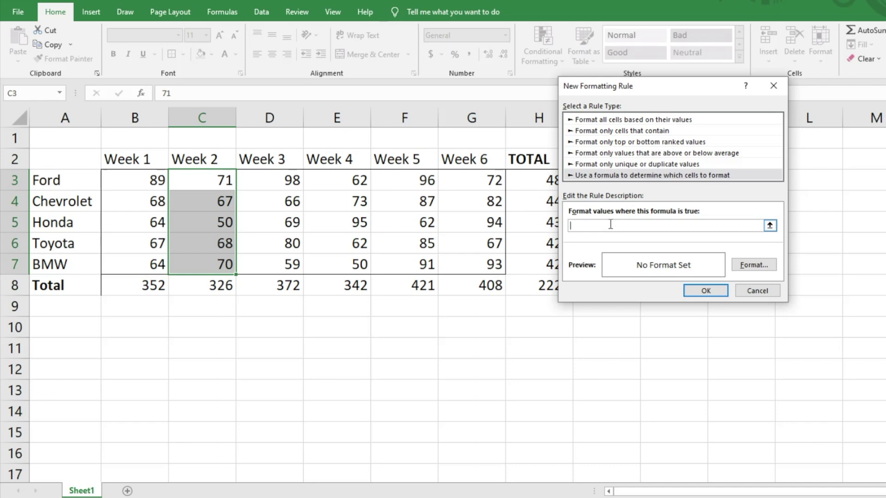
{"action": "type", "text": "=(C3"}
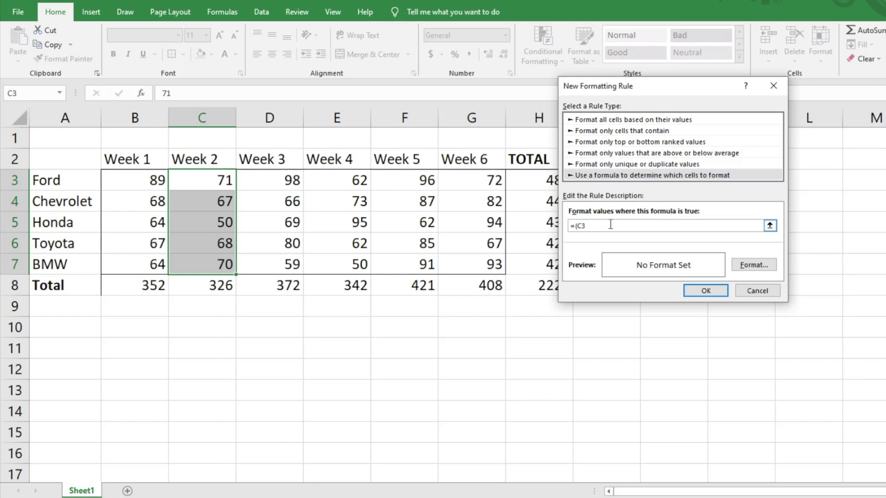
{"action": "type", "text": ">B3"}
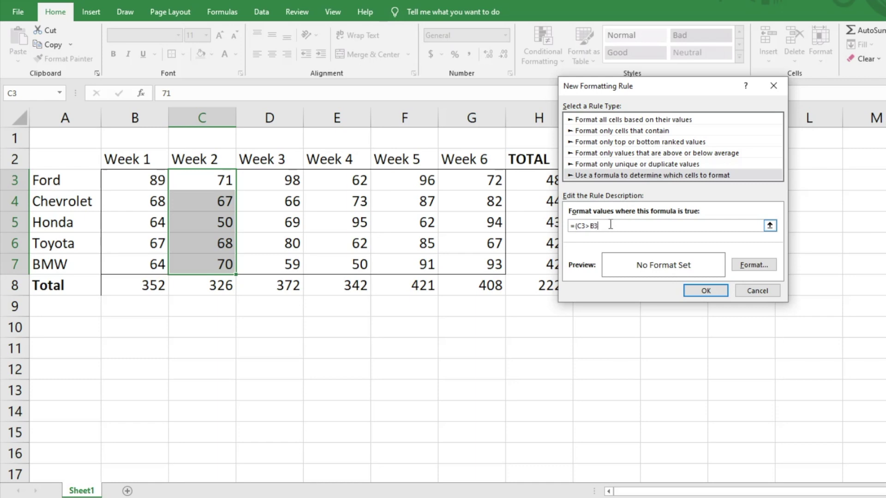
{"action": "type", "text": ")"}
Step: Give the =(C3>B3) rule a green fill and apply it to C3:C7
{"action": "left_click", "coordinate": [748, 268]}
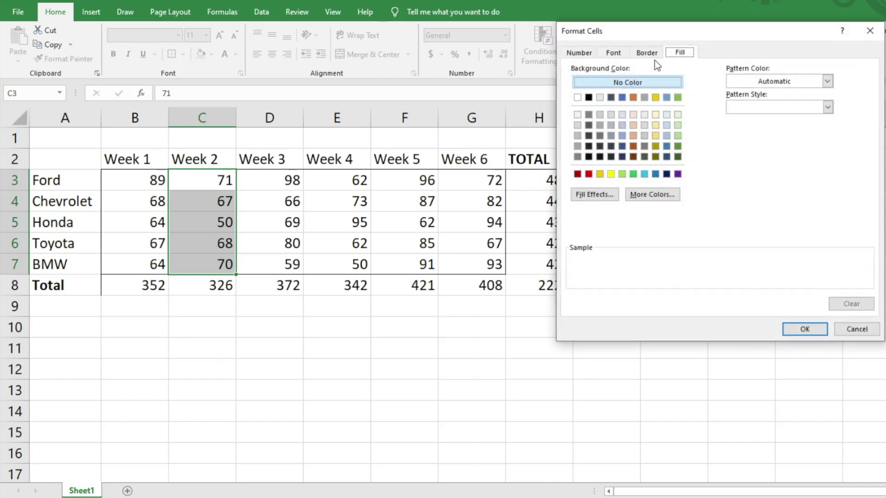
{"action": "left_click", "coordinate": [633, 174]}
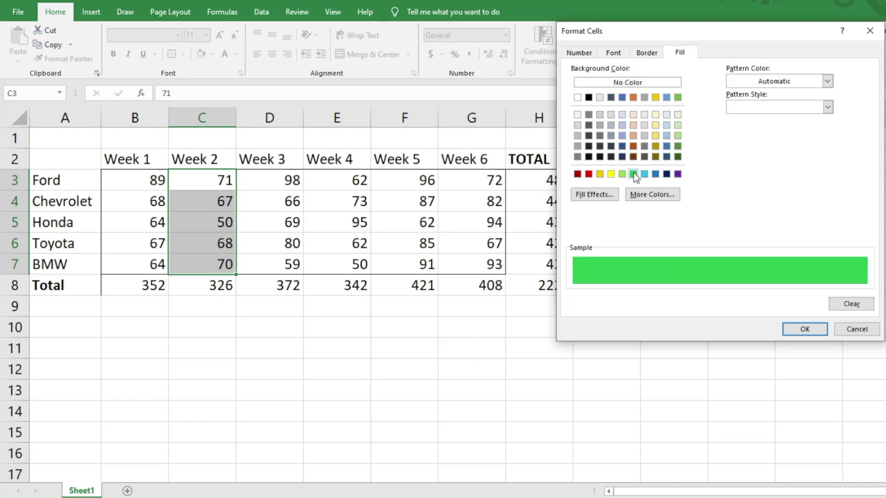
{"action": "left_click", "coordinate": [803, 329]}
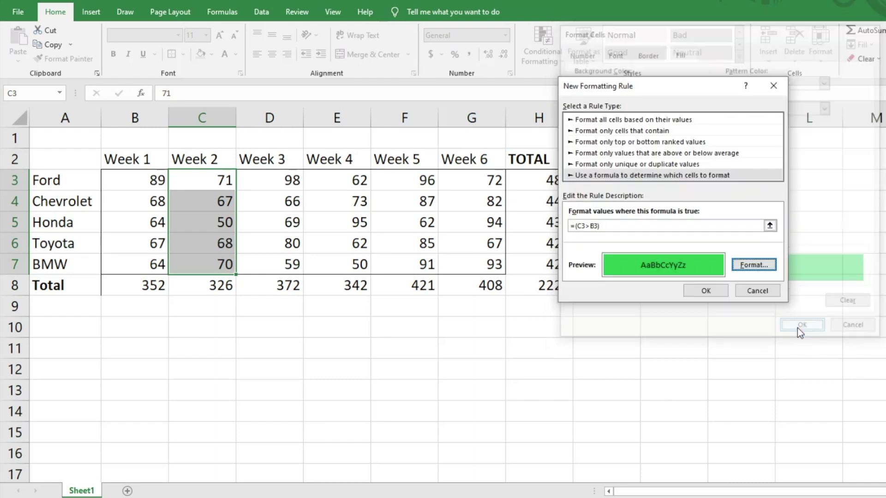
{"action": "left_click", "coordinate": [717, 292]}
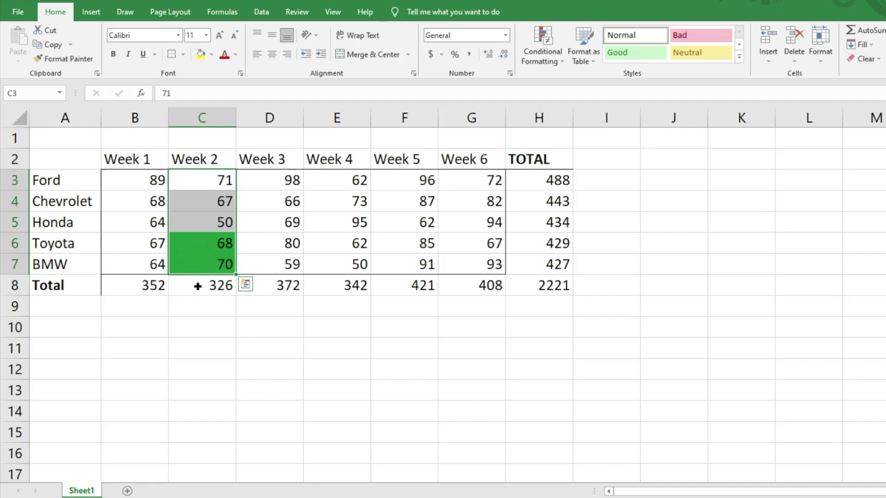
{"action": "left_click", "coordinate": [201, 306]}
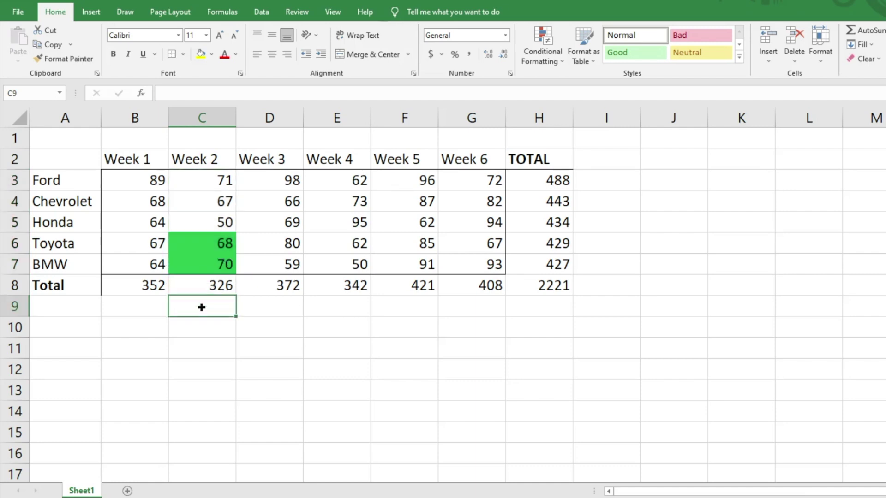
{"action": "left_click_drag", "start_coordinate": [216, 180], "coordinate": [213, 262]}
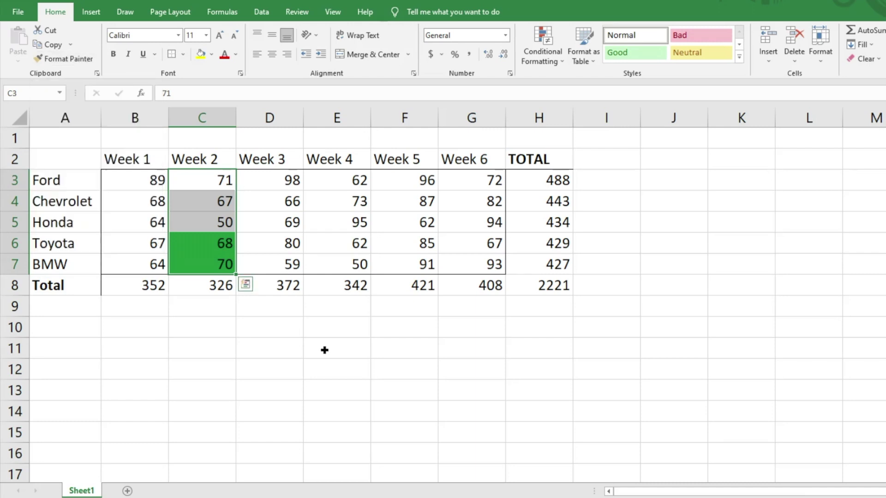
Step: Format-paint Week 2's green highlighting onto D3:D7, E3:E7, F3:F7 and G3:G7
{"action": "left_click", "coordinate": [68, 58]}
{"action": "left_click", "coordinate": [294, 176]}
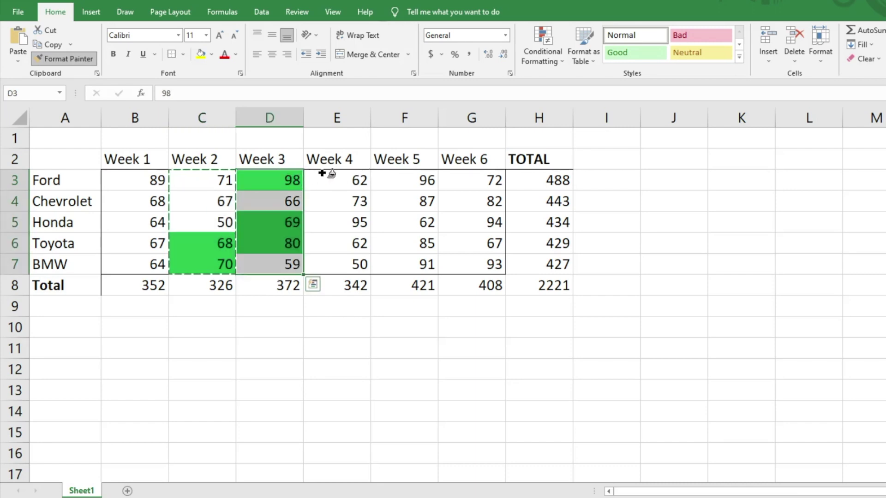
{"action": "left_click", "coordinate": [337, 174]}
{"action": "left_click", "coordinate": [415, 175]}
{"action": "left_click", "coordinate": [470, 178]}
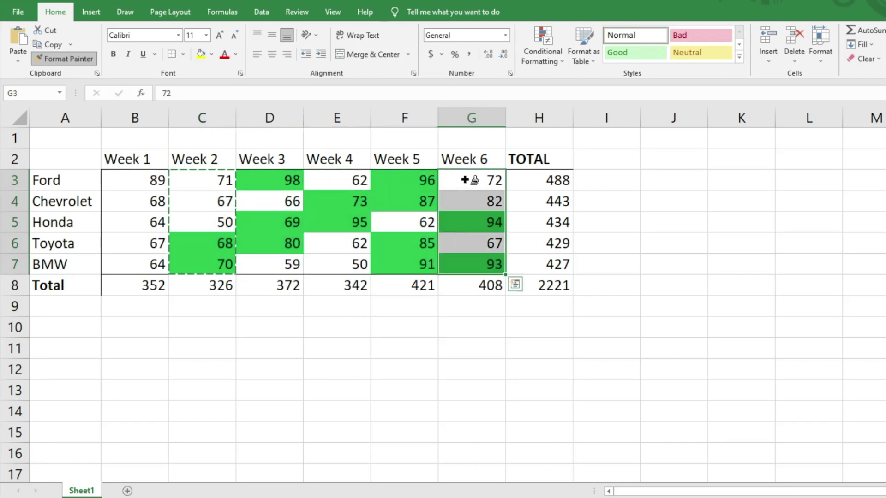
{"action": "left_click", "coordinate": [82, 60]}
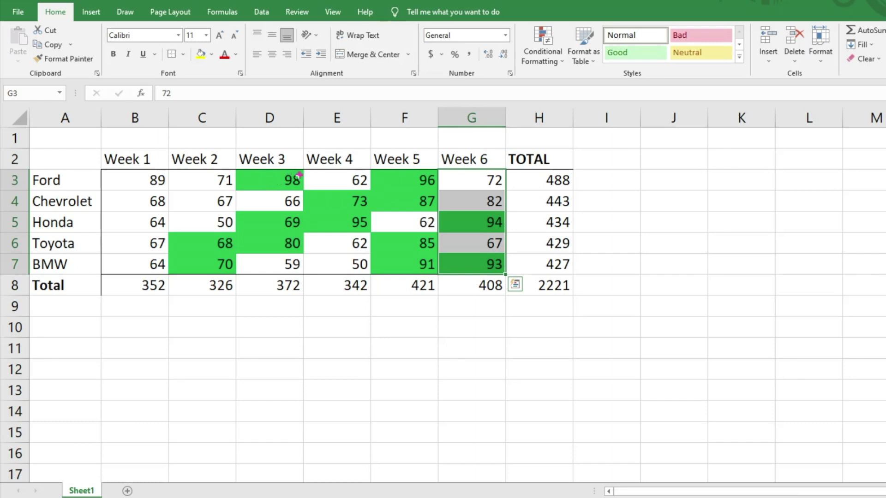
{"action": "left_click", "coordinate": [595, 243]}
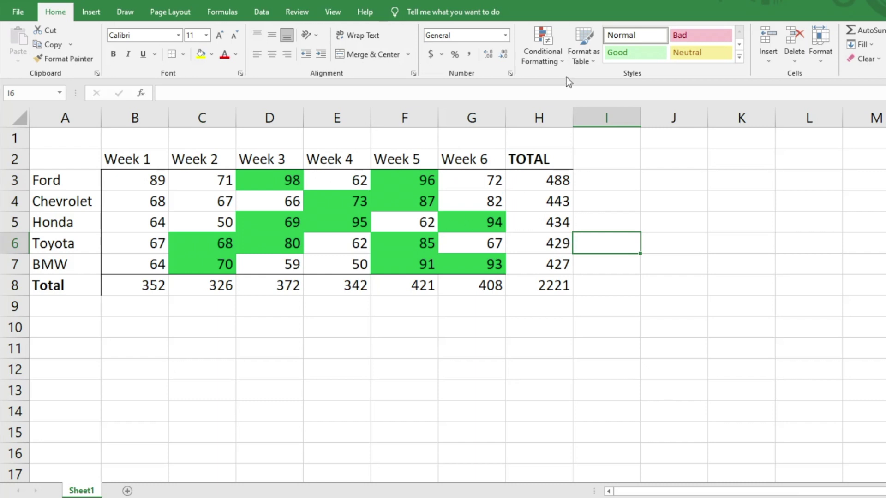
Step: Open the Conditional Formatting Rules Manager and show the rules for This Worksheet
{"action": "left_click", "coordinate": [546, 53]}
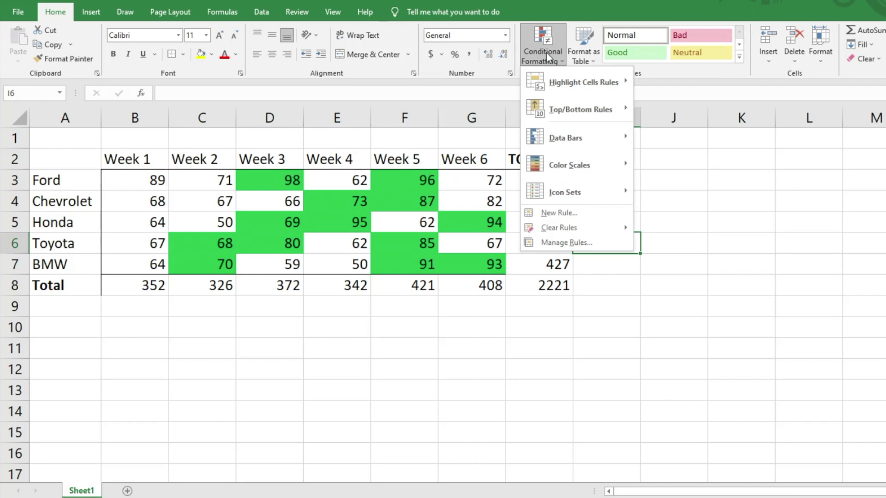
{"action": "left_click", "coordinate": [578, 242]}
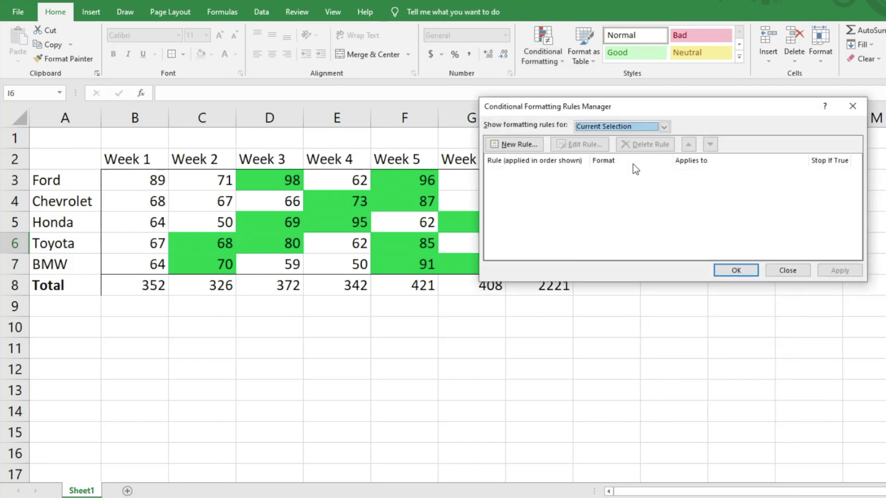
{"action": "left_click_drag", "start_coordinate": [632, 110], "coordinate": [707, 310]}
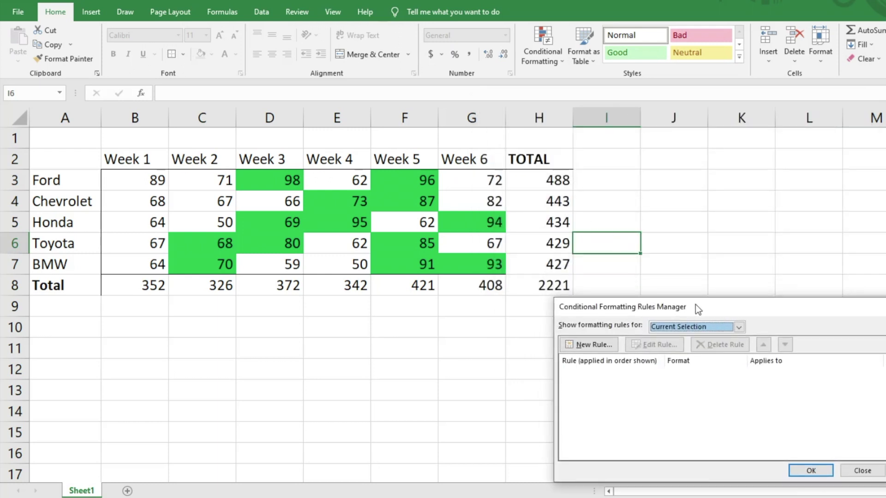
{"action": "left_click_drag", "start_coordinate": [698, 309], "coordinate": [675, 281]}
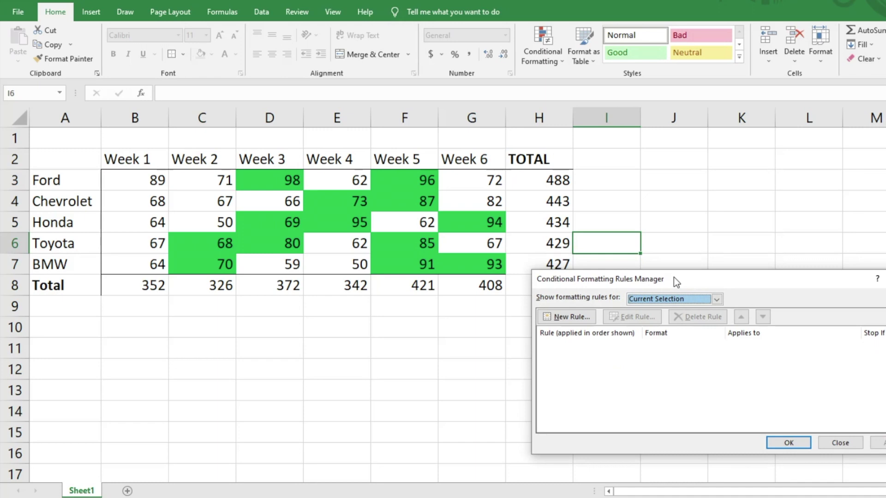
{"action": "left_click", "coordinate": [716, 302]}
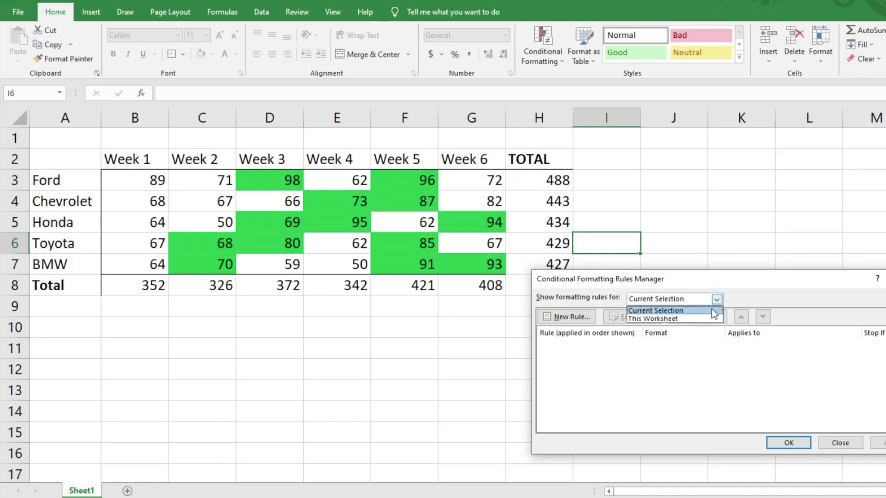
{"action": "left_click", "coordinate": [701, 318]}
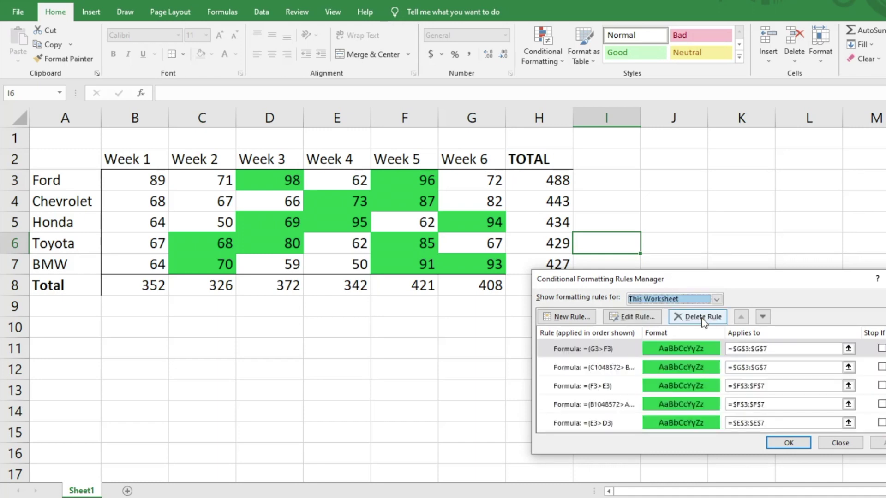
{"action": "scroll", "coordinate": [696, 385], "scroll_direction": "down", "scroll_amount": 1}
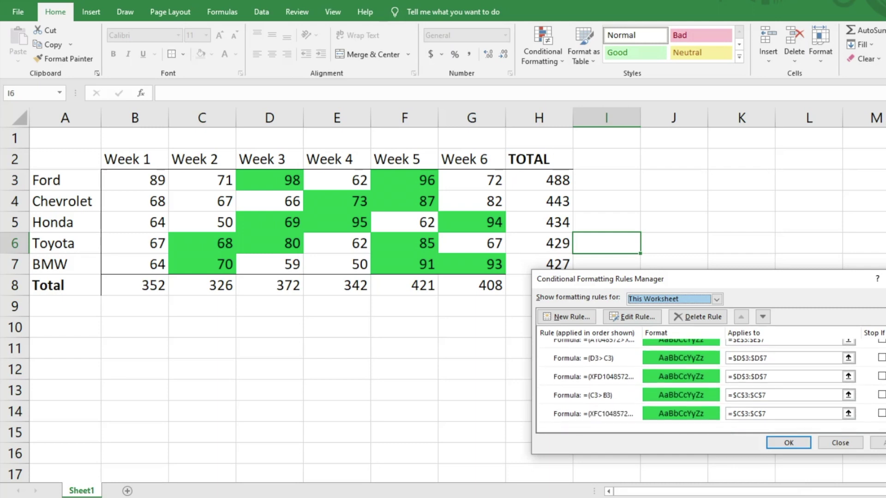
{"action": "scroll", "coordinate": [697, 385], "scroll_direction": "up", "scroll_amount": 3}
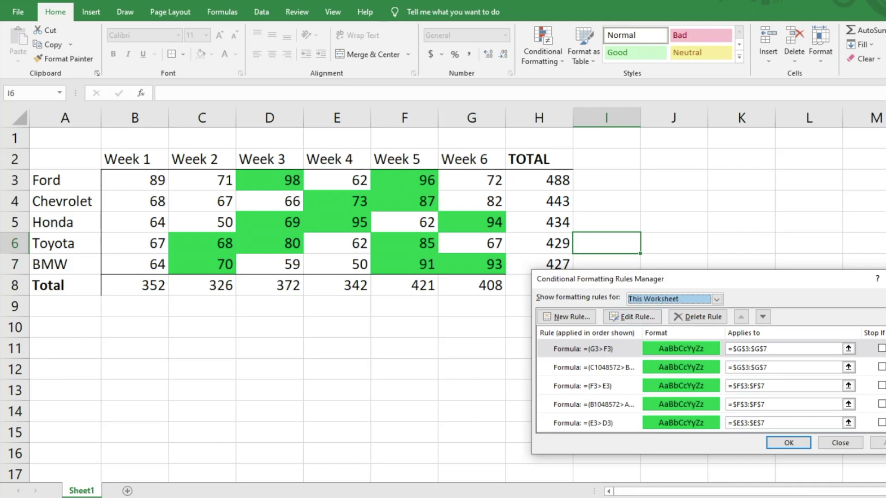
Step: Change the Week 6 =(G3>F3) rule's fill to yellow and apply it
{"action": "left_click", "coordinate": [606, 342]}
{"action": "left_click", "coordinate": [635, 317]}
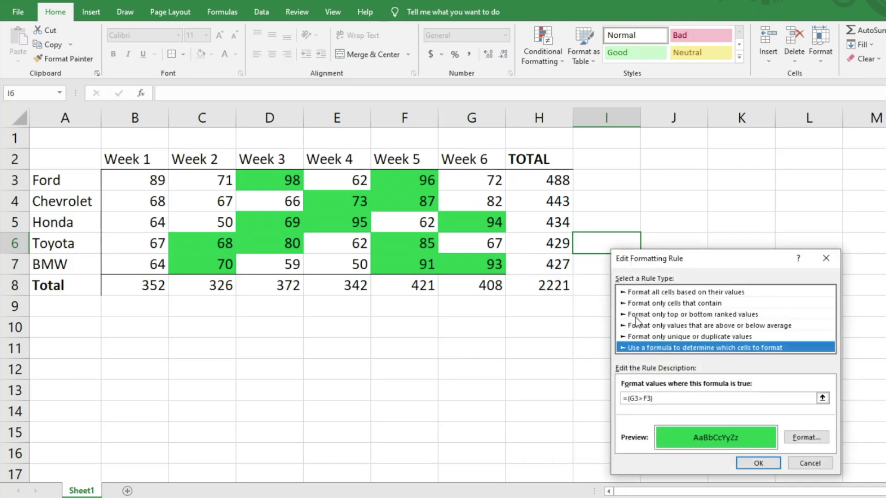
{"action": "left_click", "coordinate": [805, 437]}
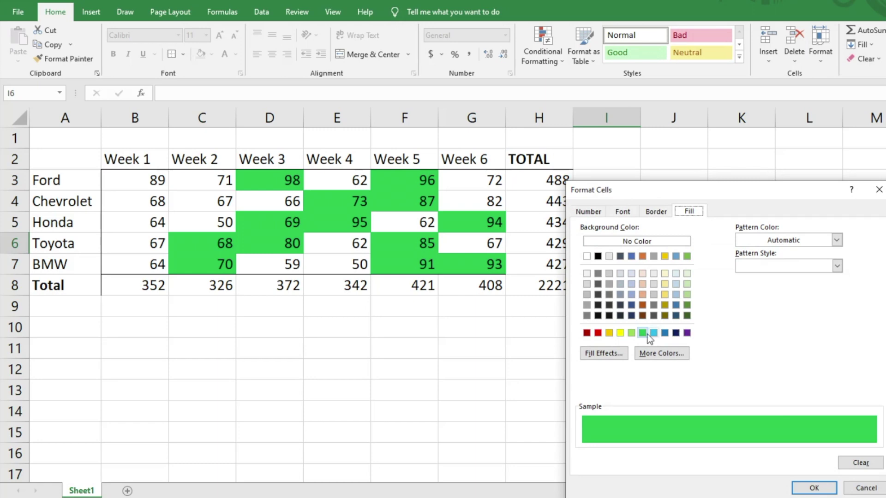
{"action": "left_click", "coordinate": [620, 333]}
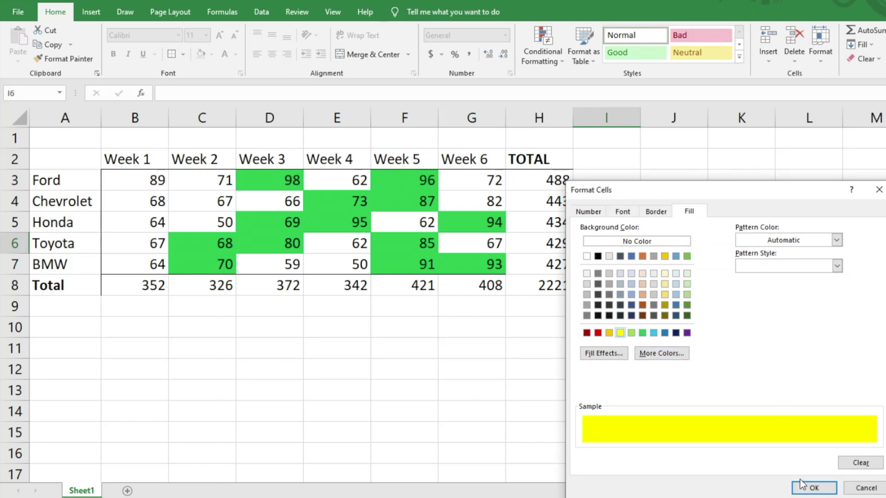
{"action": "left_click", "coordinate": [814, 488]}
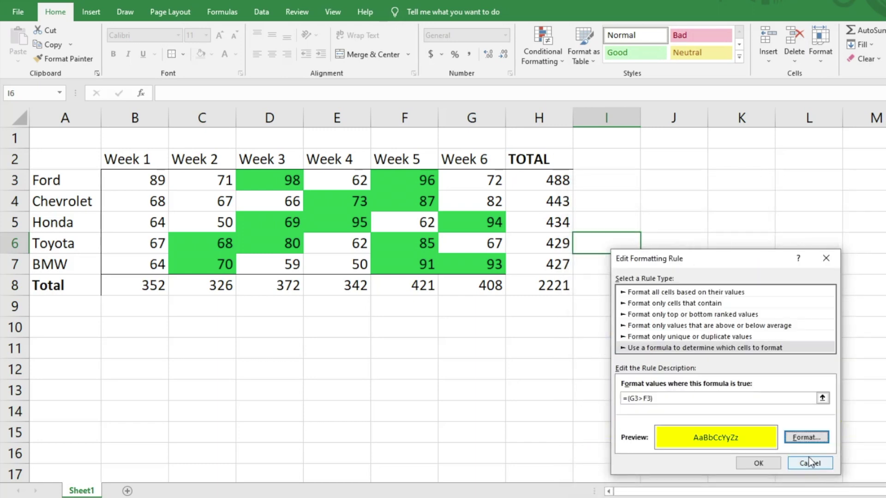
{"action": "left_click", "coordinate": [765, 462]}
{"action": "left_click", "coordinate": [881, 443]}
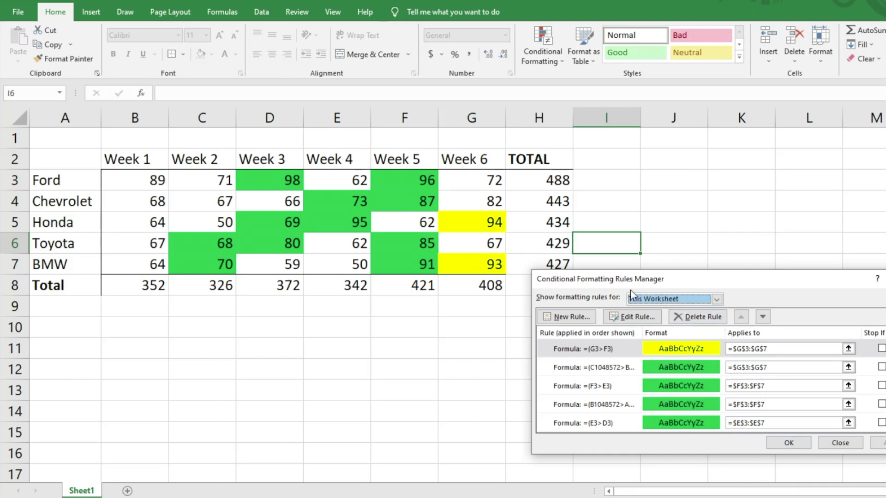
{"action": "left_click", "coordinate": [734, 349]}
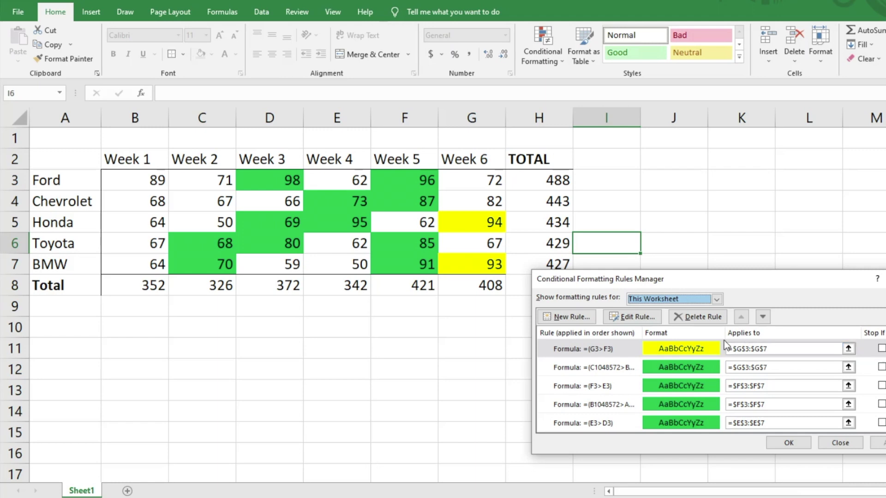